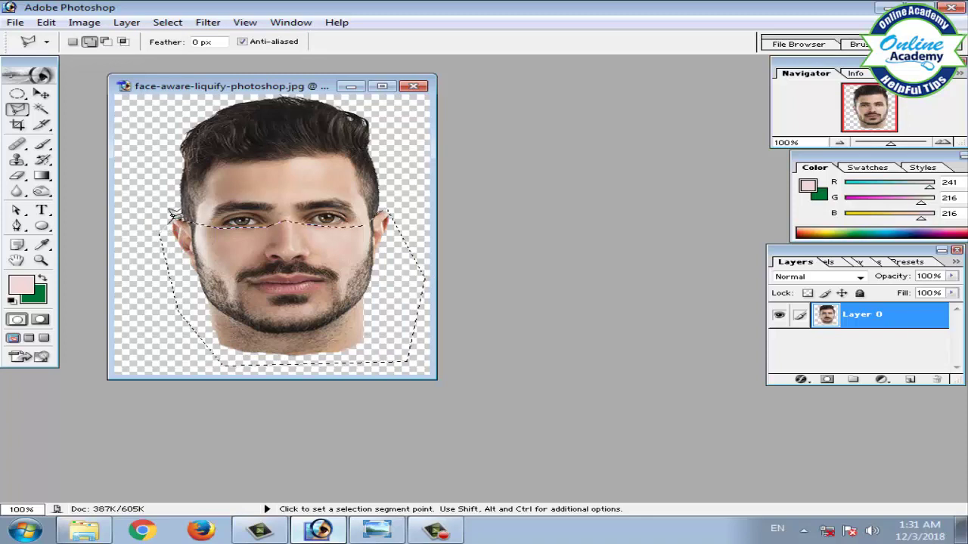
Create a new blank document and arrange its window side by side with the face photo.
left_click(42, 95)
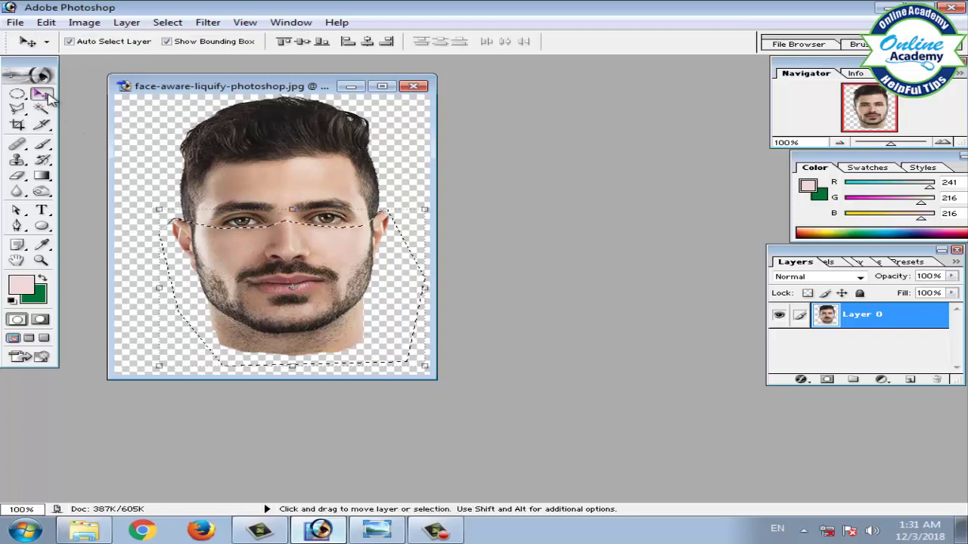
left_click(15, 21)
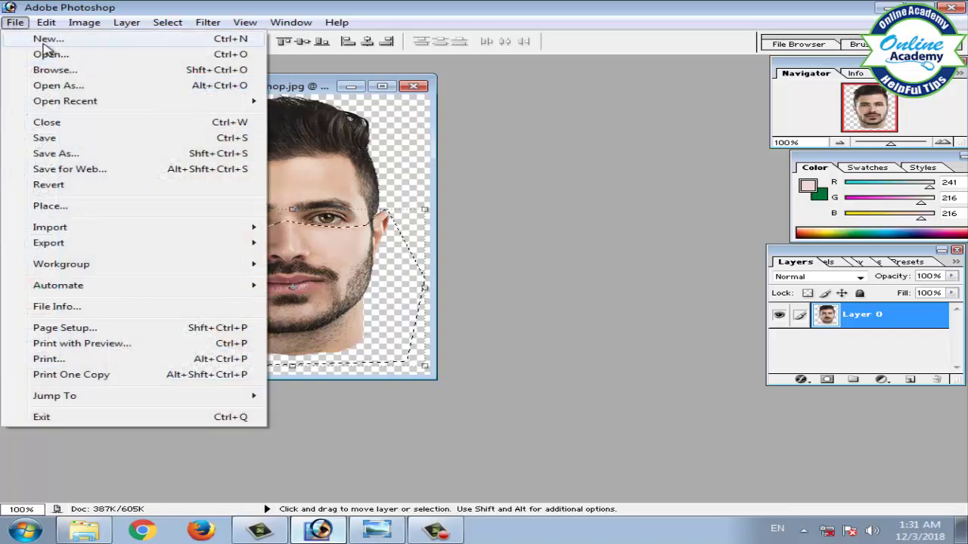
left_click(45, 38)
left_click(624, 177)
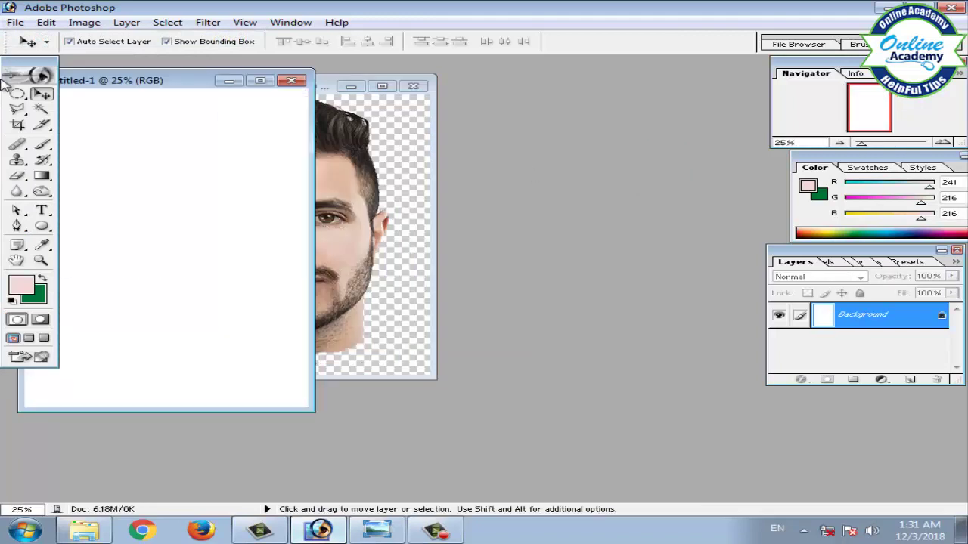
left_click_drag(156, 90, 594, 91)
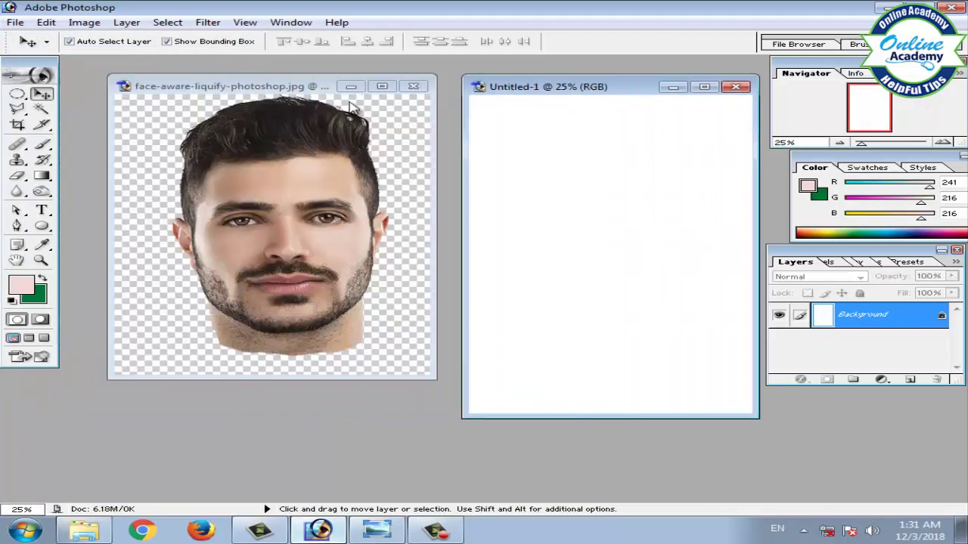
left_click(302, 85)
left_click_drag(247, 89, 172, 99)
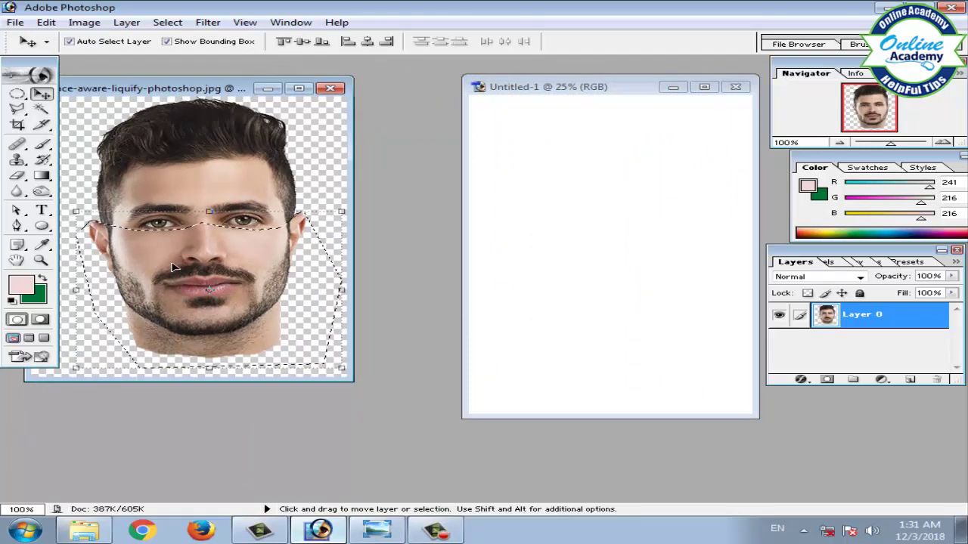
Copy the selected lower half of the face into the blank document, enlarge it and place it below the page's middle.
left_click_drag(173, 266, 595, 281)
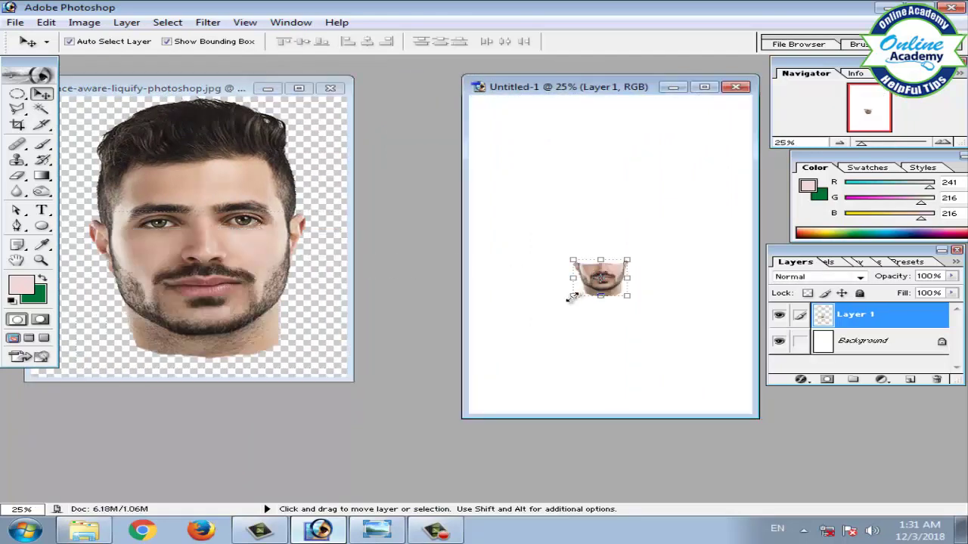
left_click_drag(573, 295, 534, 320)
key("Return")
left_click_drag(598, 283, 589, 324)
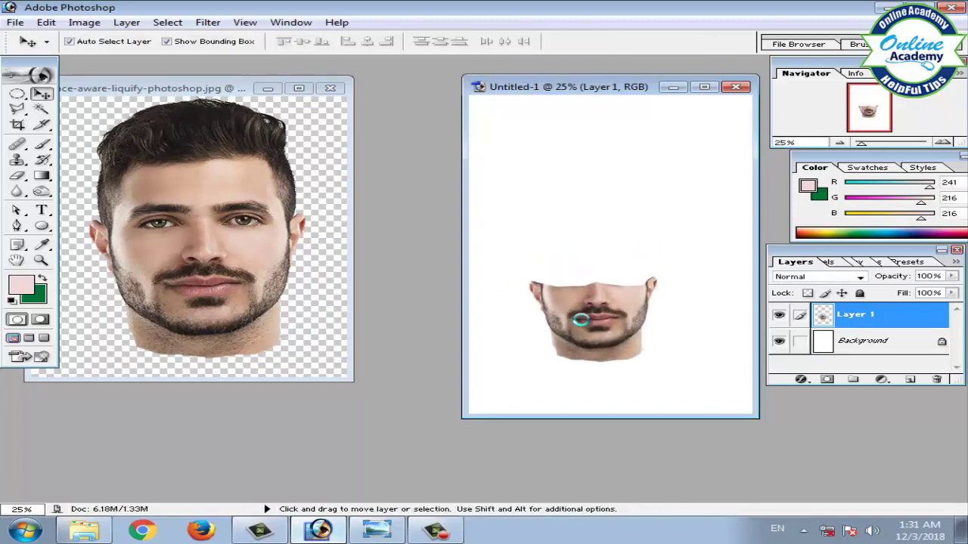
Deselect the lower face in the photo and copy the whole head to the upper part of the new document.
left_click(243, 165)
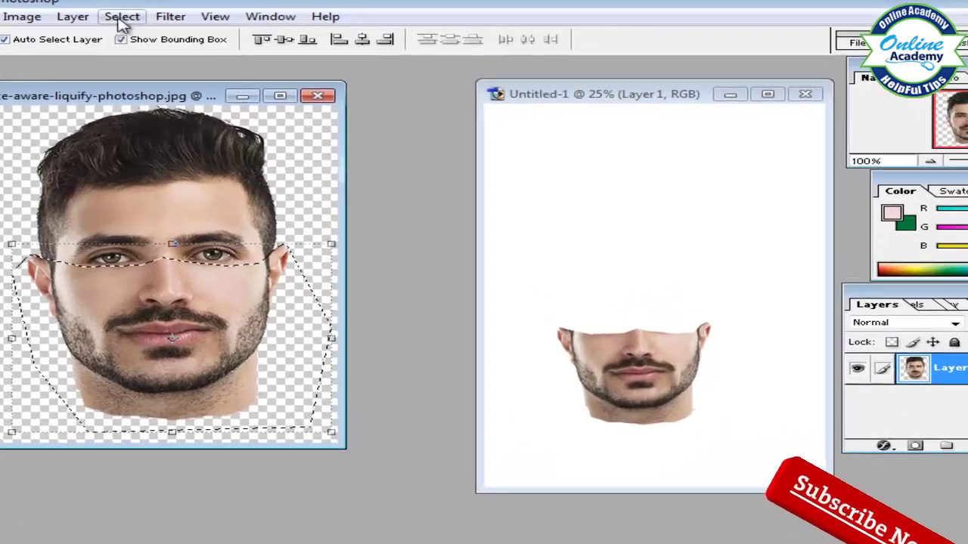
left_click(168, 22)
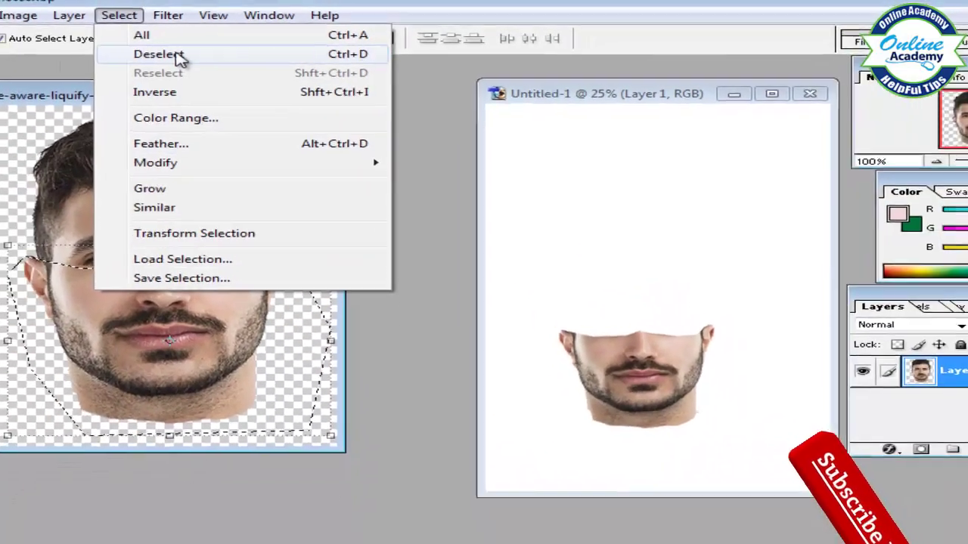
left_click(123, 55)
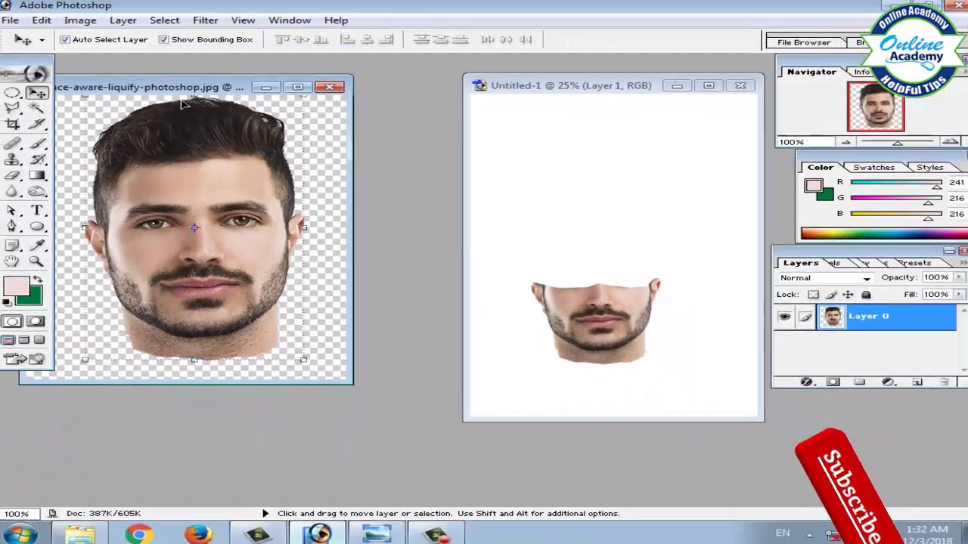
left_click_drag(181, 148, 586, 127)
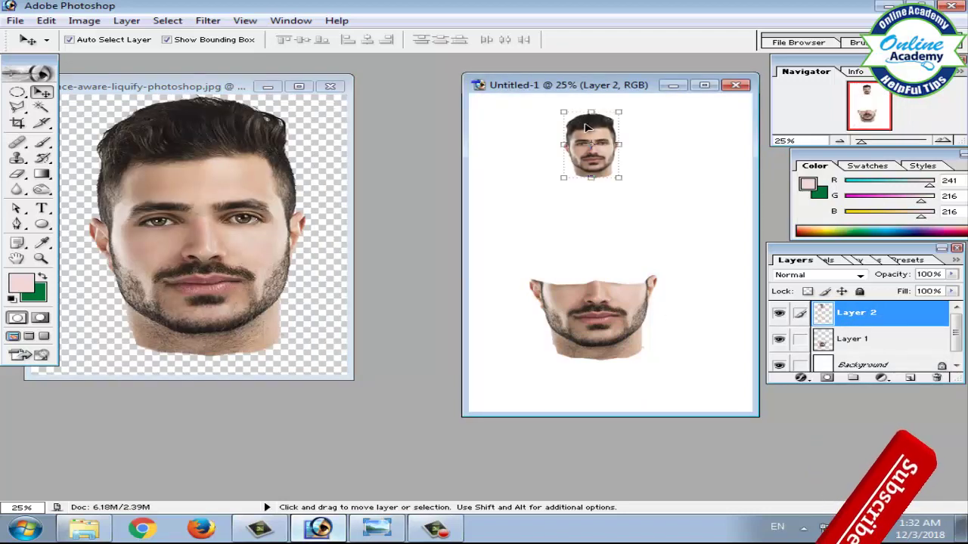
Enlarge the whole head in the new document and position it near the top of the page.
key("alt")
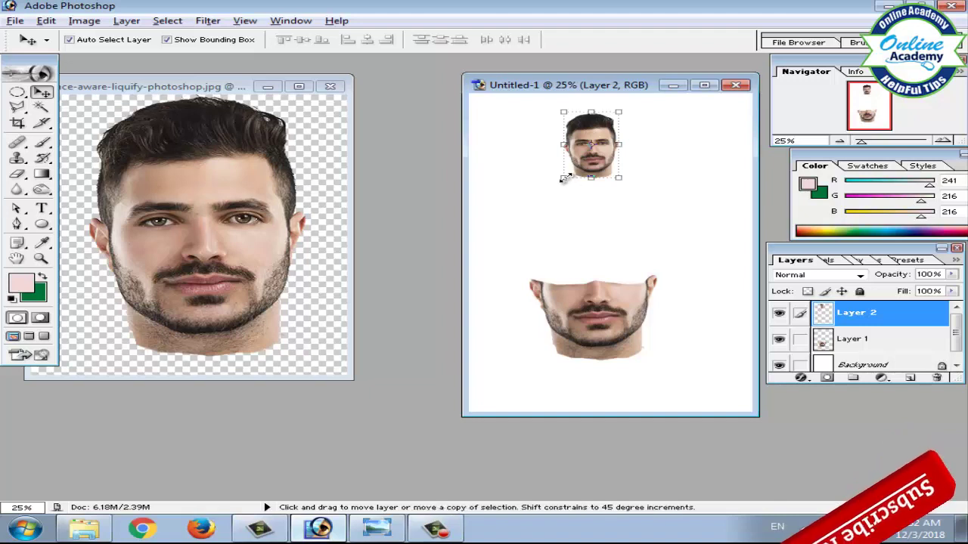
left_click_drag(563, 179, 552, 193)
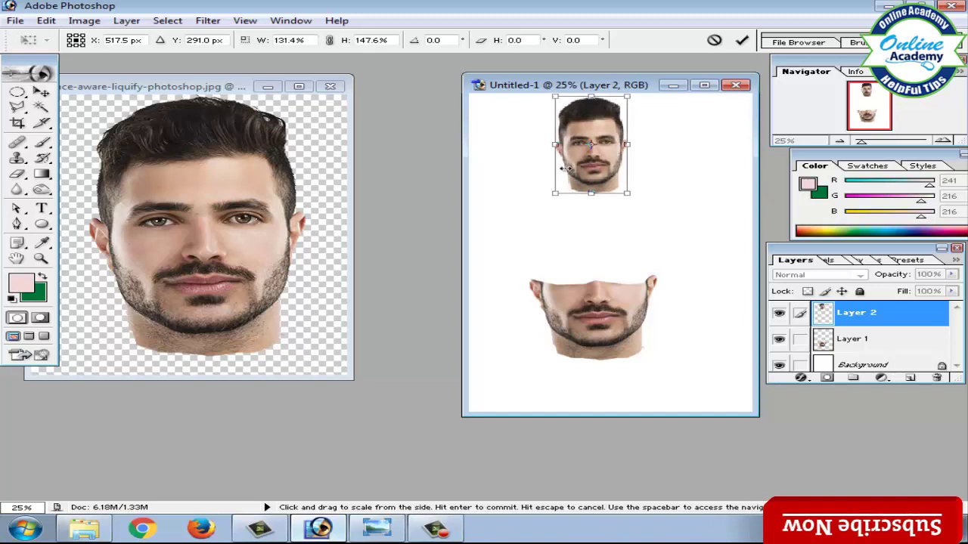
left_click_drag(555, 145, 593, 162)
key("Return")
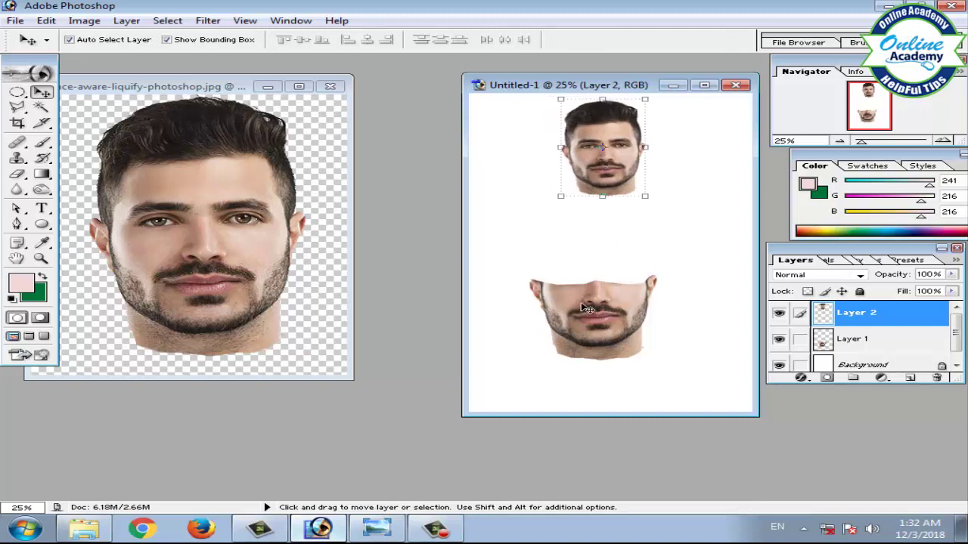
Move the lower-face piece up over the whole head and place Layer 1 above Layer 2.
left_click_drag(588, 309, 590, 189)
left_click_drag(892, 345, 875, 312)
left_click_drag(627, 194, 626, 186)
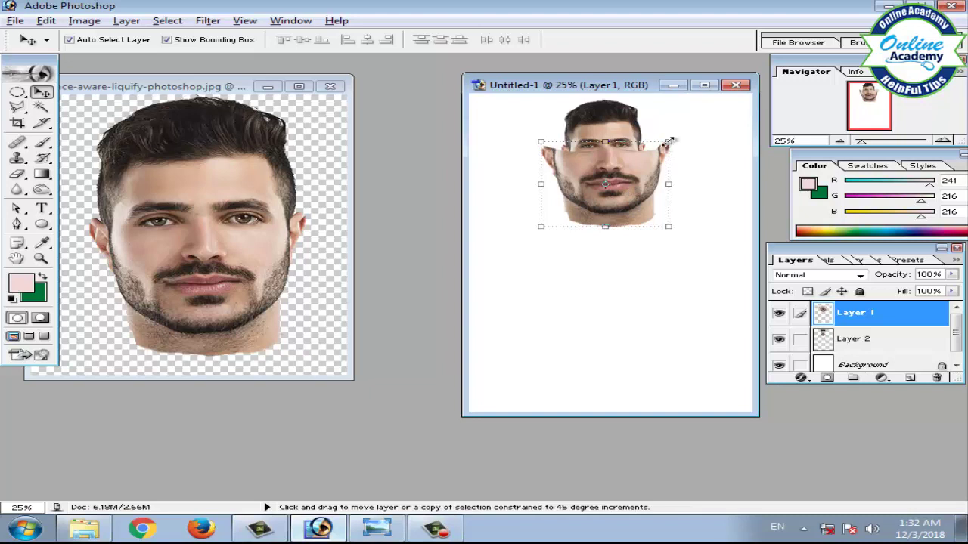
Scale the lower-face piece to 70.2% and align it just below the eyes of the head.
left_click_drag(668, 141, 653, 150)
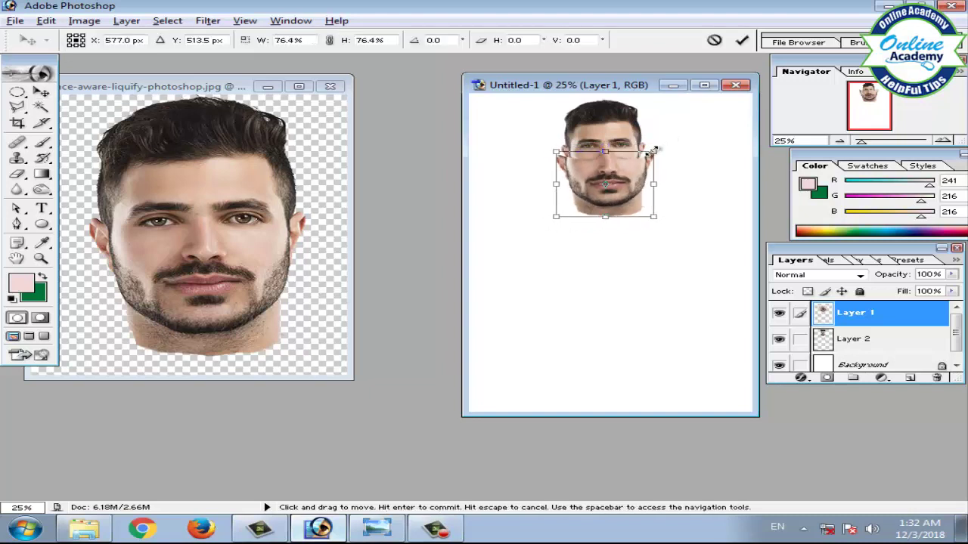
left_click_drag(627, 182, 624, 176)
left_click_drag(598, 89, 551, 89)
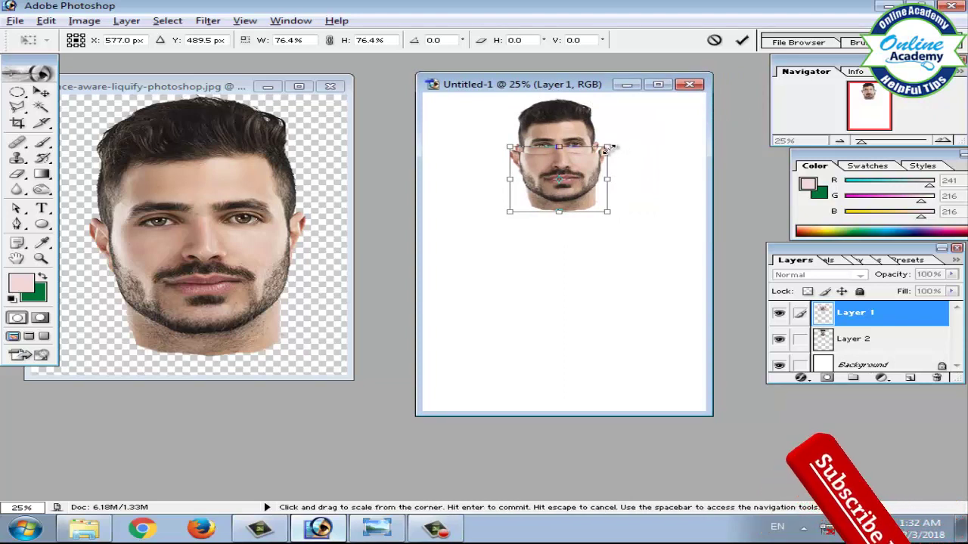
left_click_drag(606, 149, 603, 151)
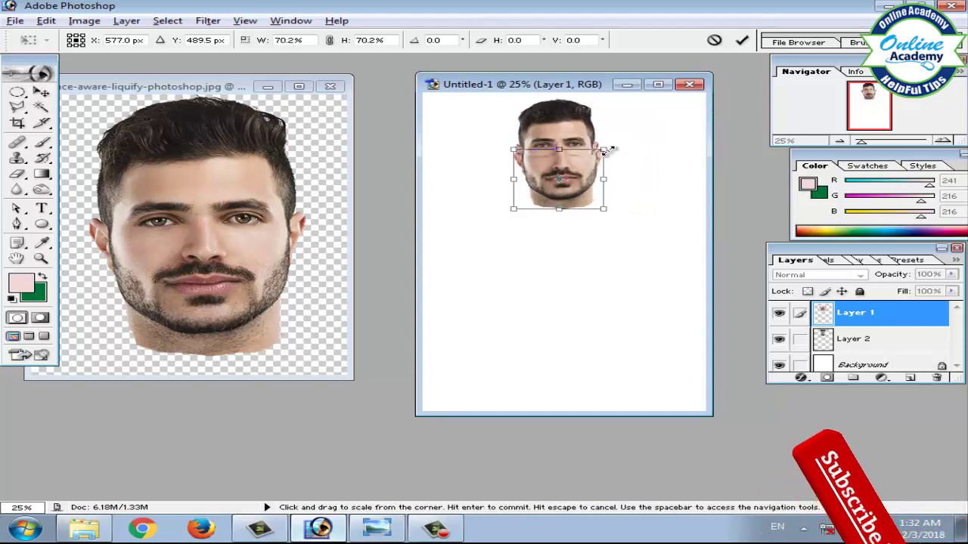
left_click(741, 40)
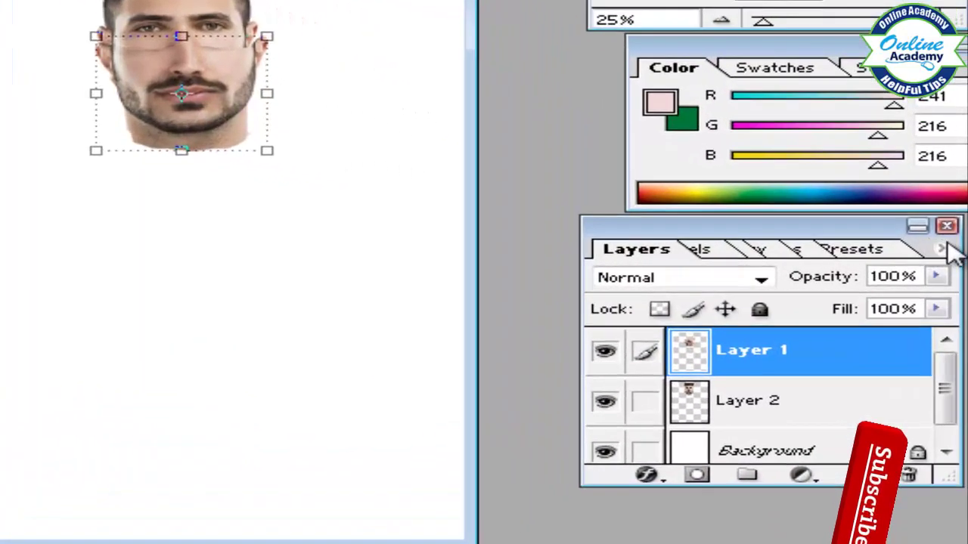
Duplicate Layer 1, shift the copy slightly down the face and scale it to 112.3%.
left_click(956, 259)
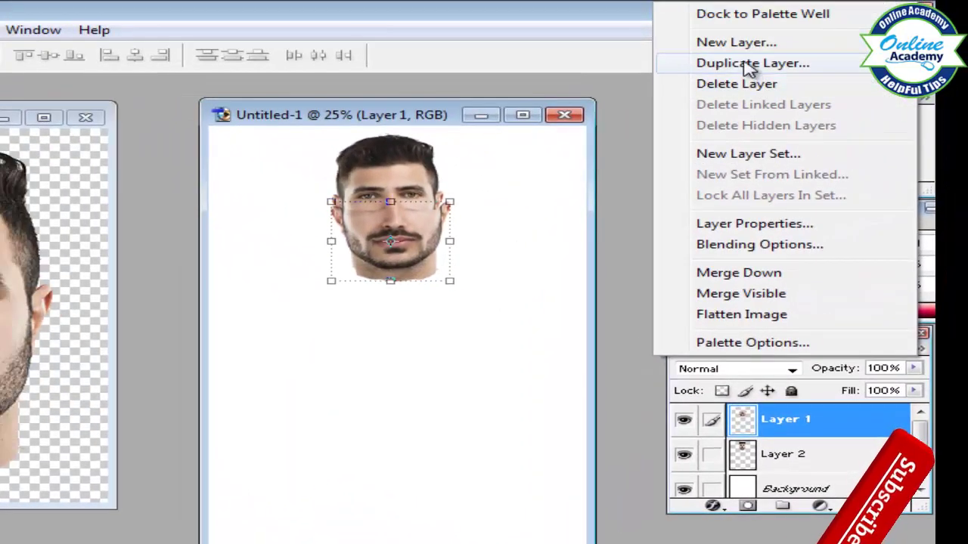
left_click(749, 65)
left_click(495, 304)
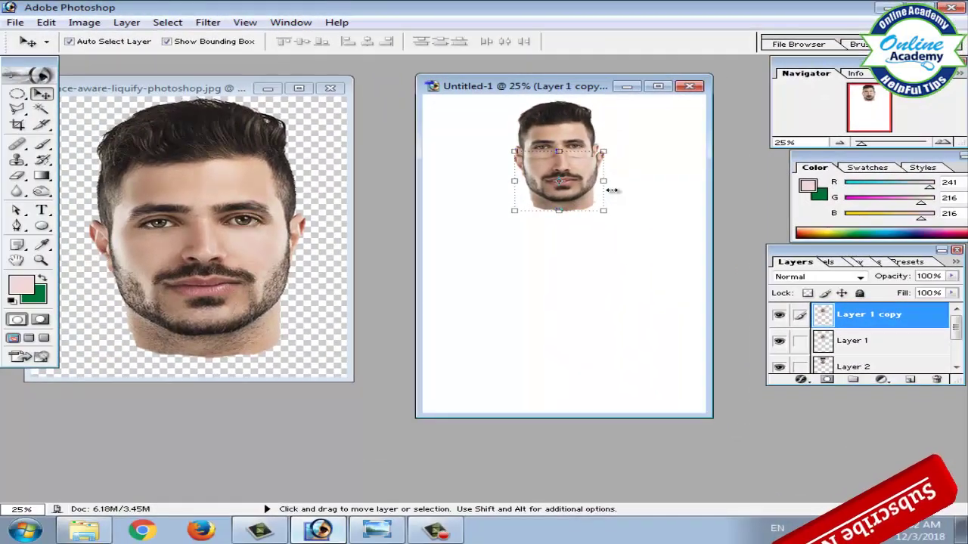
left_click_drag(572, 168, 575, 184)
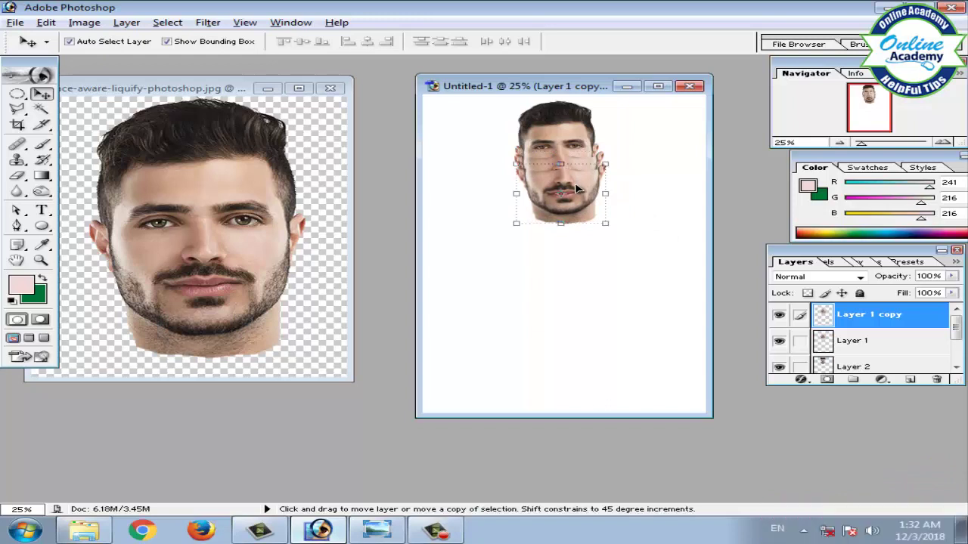
left_click_drag(513, 226, 505, 232)
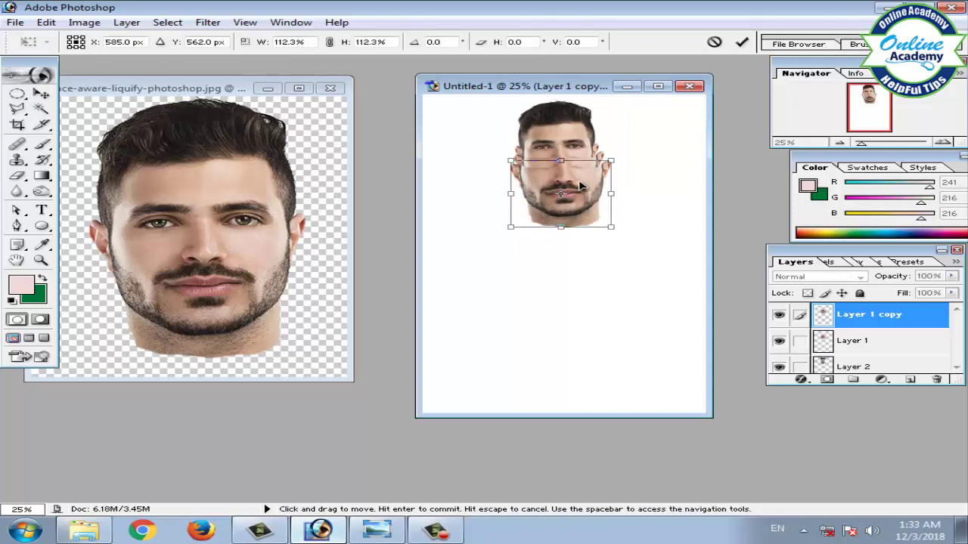
left_click_drag(580, 185, 580, 188)
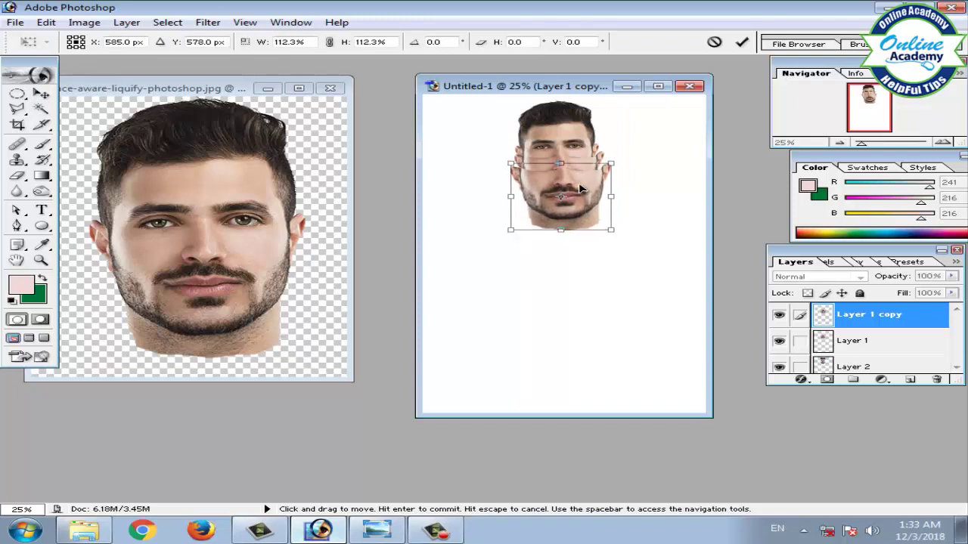
left_click(743, 42)
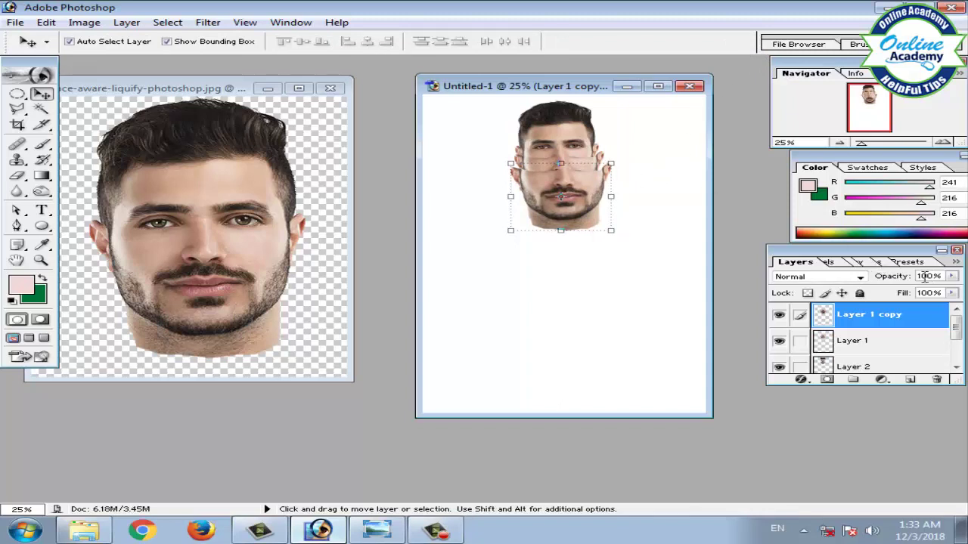
Duplicate Layer 1 copy, shift the new copy further down and scale it to 114.3%.
left_click(956, 263)
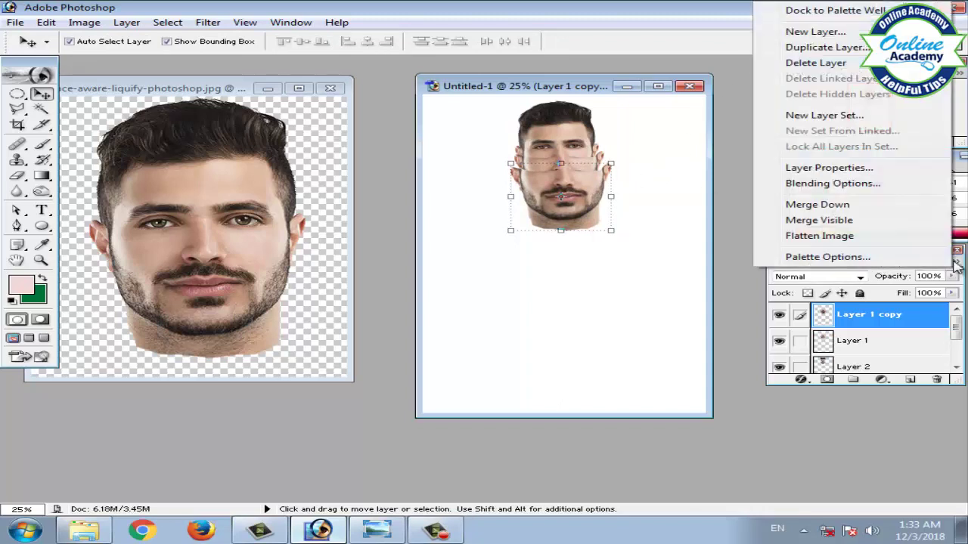
left_click(819, 48)
left_click(635, 229)
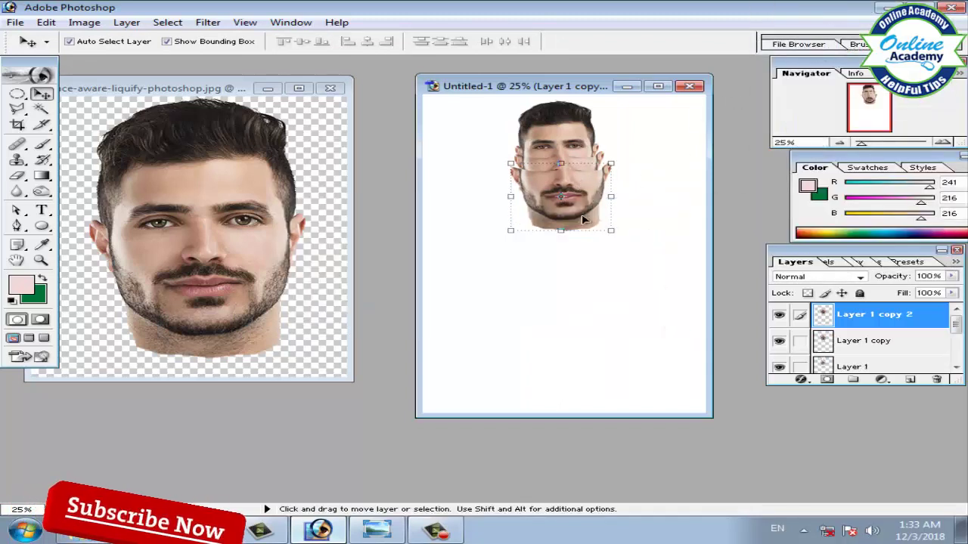
left_click_drag(575, 218, 576, 223)
key("ctrl+t")
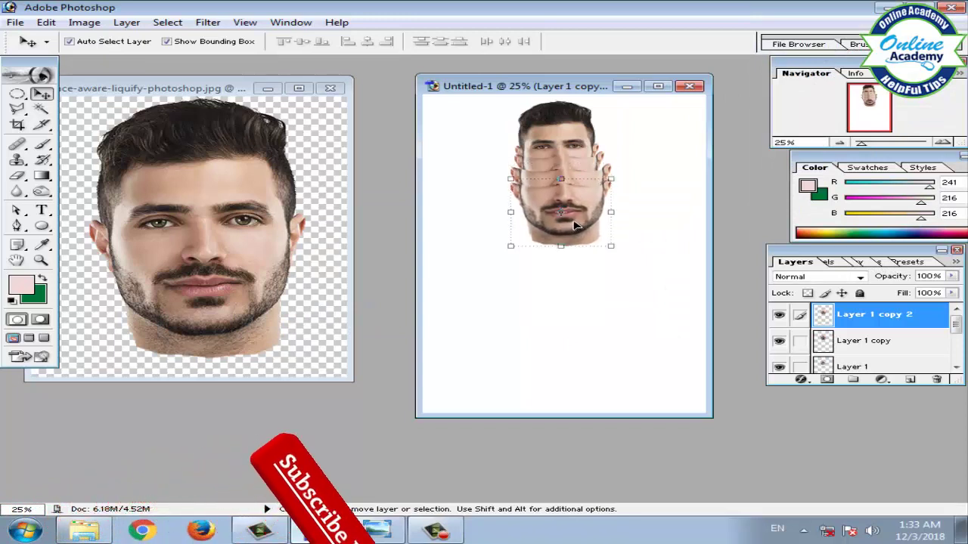
left_click_drag(614, 178, 591, 205)
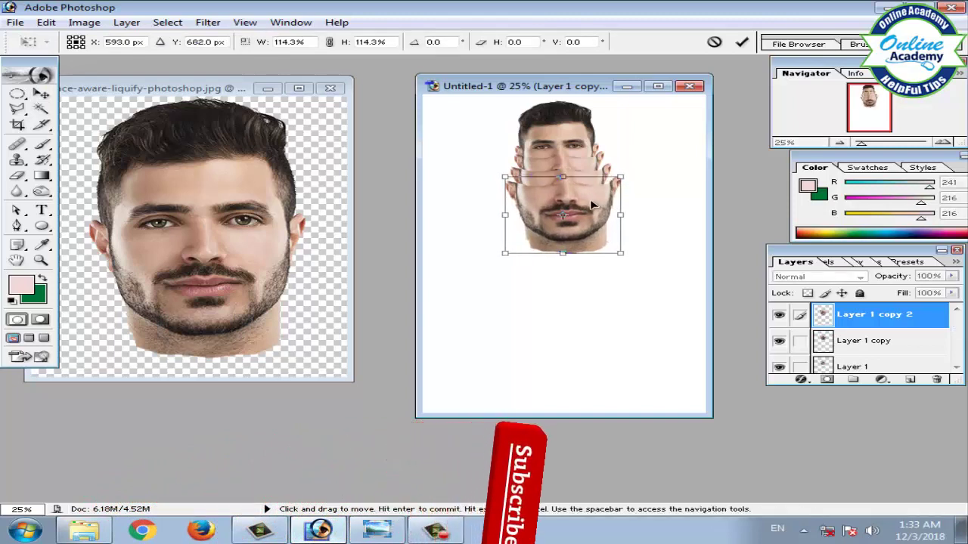
key("Return")
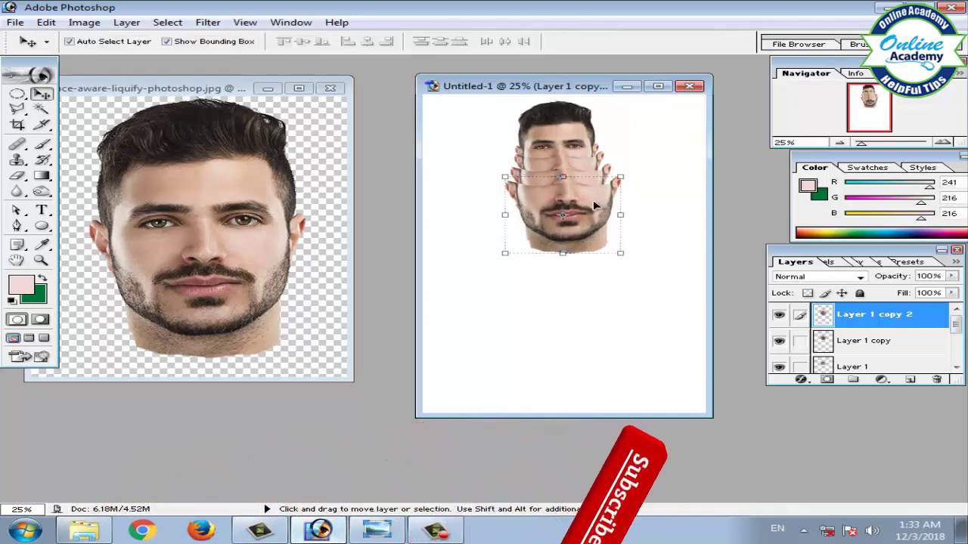
Duplicate Layer 1 copy 2, shift the new copy further down and scale it to 116.8%.
left_click(956, 262)
left_click(824, 47)
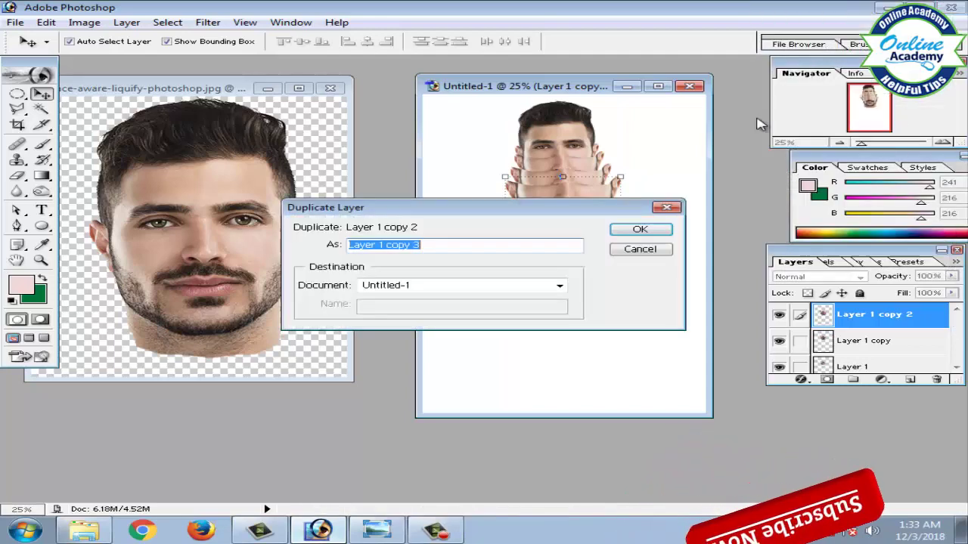
left_click(635, 229)
left_click_drag(587, 220, 589, 235)
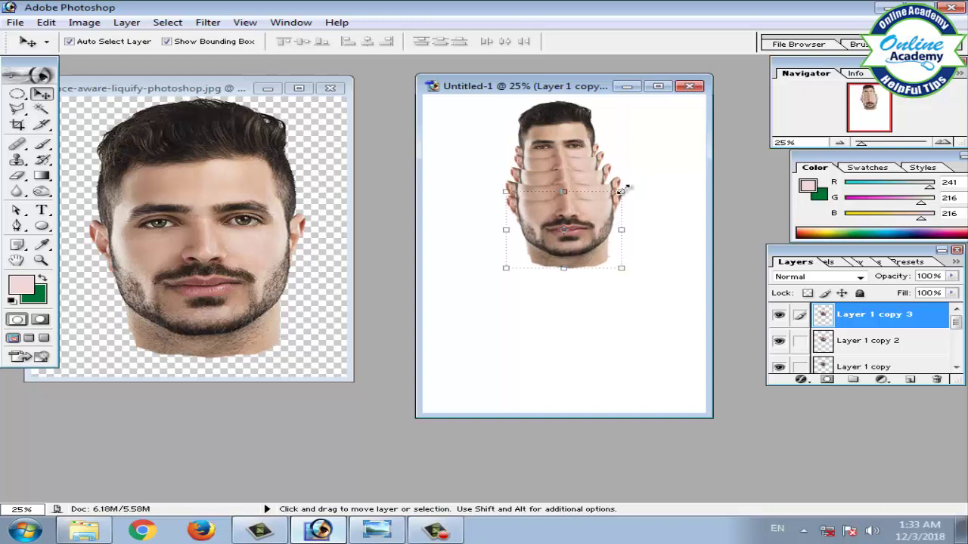
left_click_drag(621, 191, 639, 183)
left_click_drag(597, 218, 597, 220)
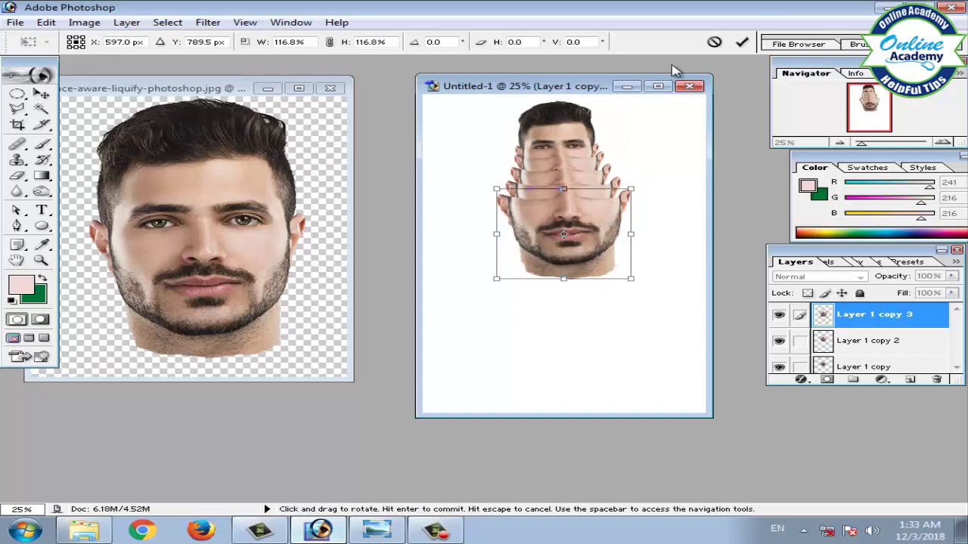
left_click(742, 43)
Nudge the whole head on Layer 2 slightly down and right to line it up with the stacked face pieces.
left_click(560, 121)
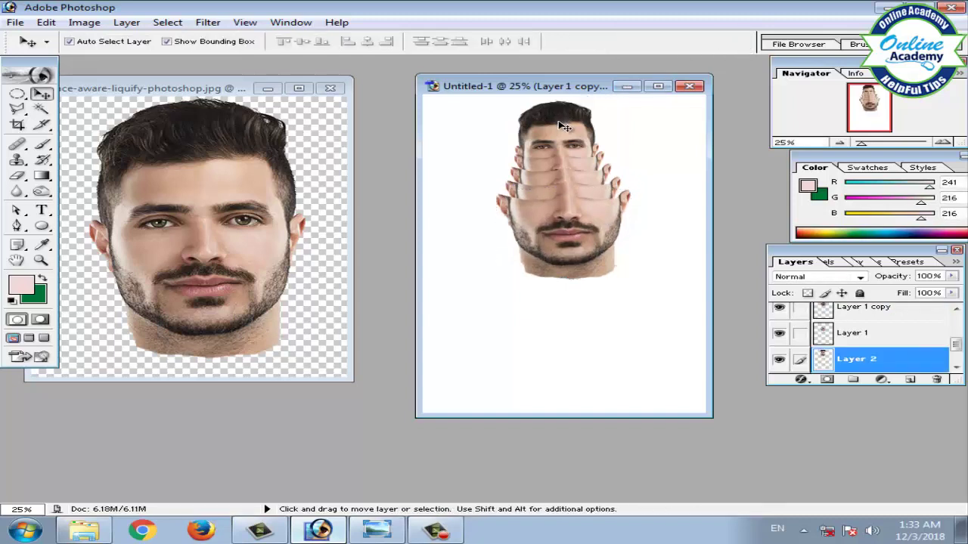
left_click_drag(559, 125, 561, 127)
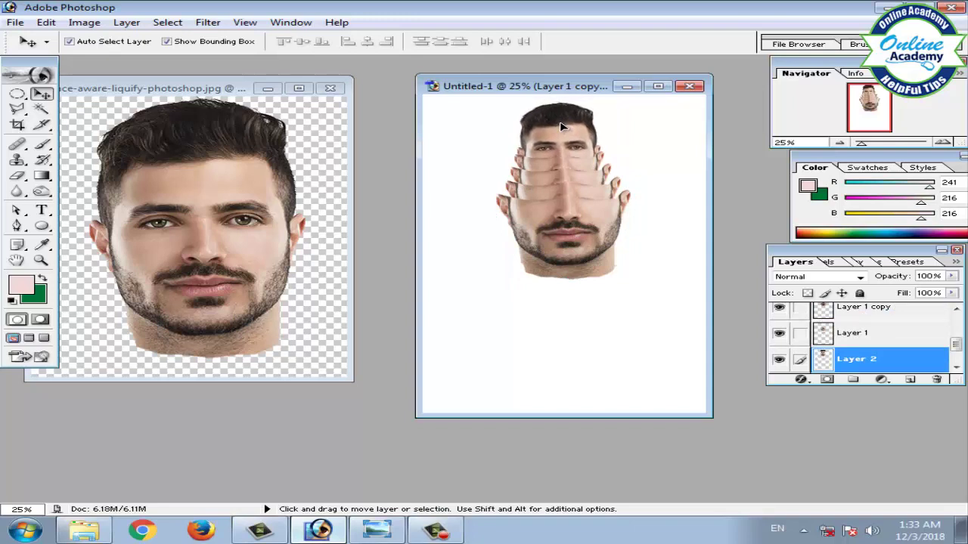
Scale the whole head on Layer 2 down to 91.8% at the top of the face stack.
left_click(561, 151)
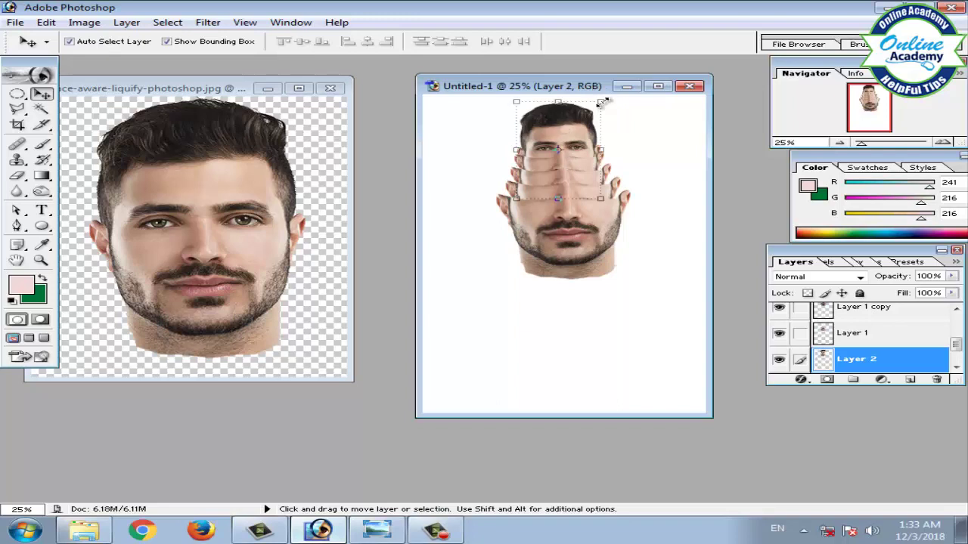
left_click_drag(602, 101, 599, 107)
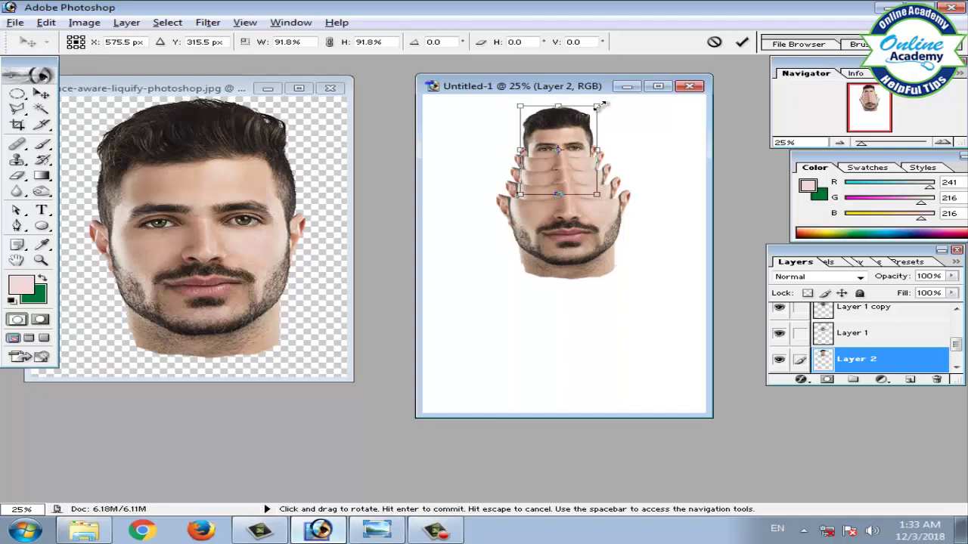
left_click(741, 43)
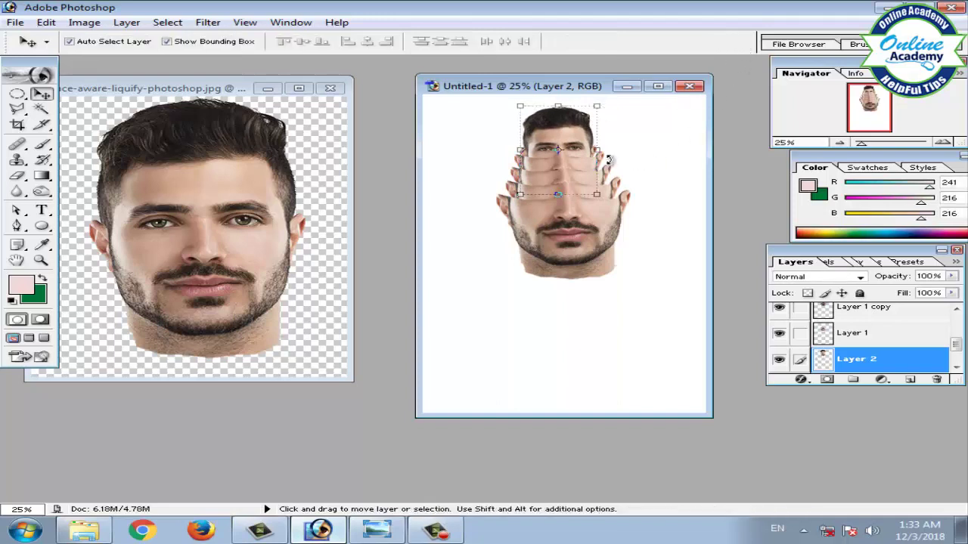
Duplicate Layer 1 copy 3, shift the new copy further down the face and scale it to 110.9%.
left_click(571, 247)
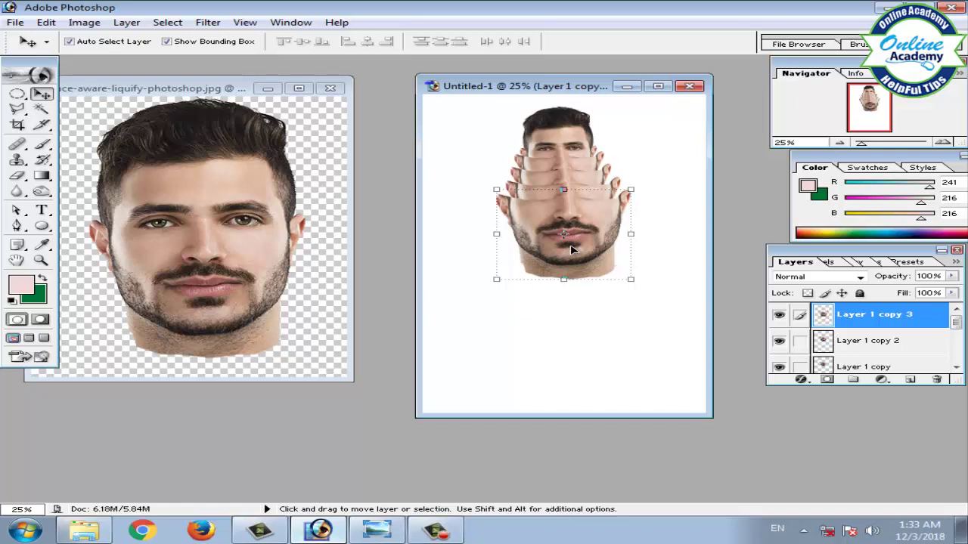
left_click(956, 263)
left_click(824, 47)
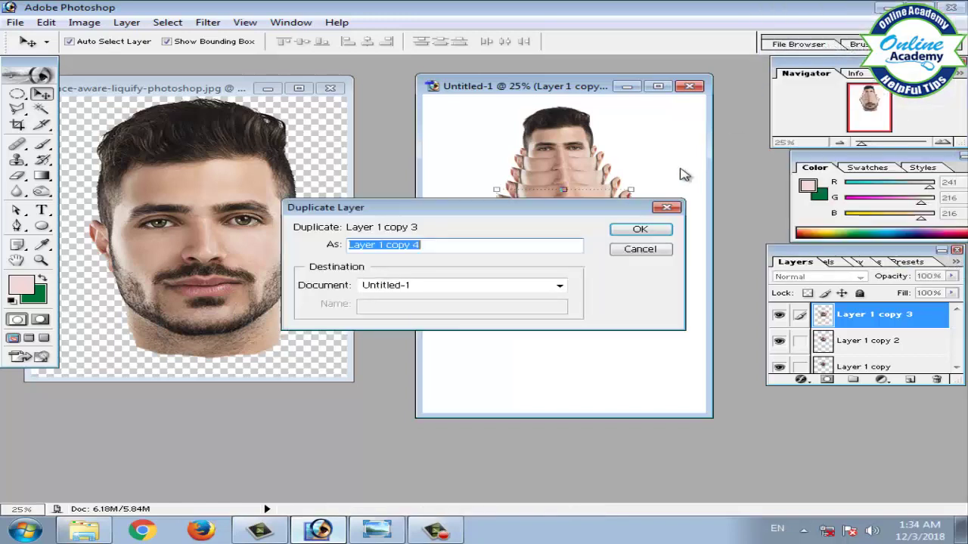
left_click(641, 230)
left_click_drag(577, 215, 578, 230)
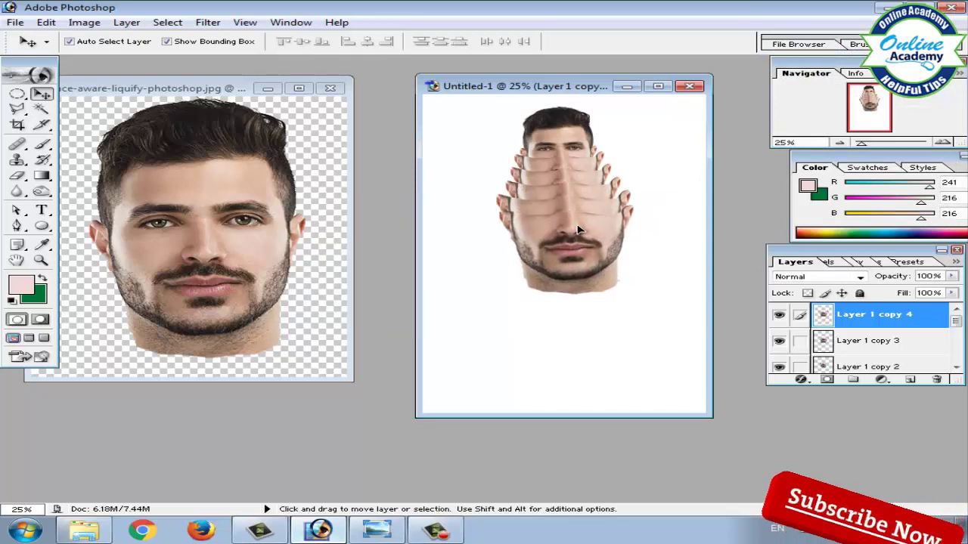
left_click_drag(578, 230, 578, 232)
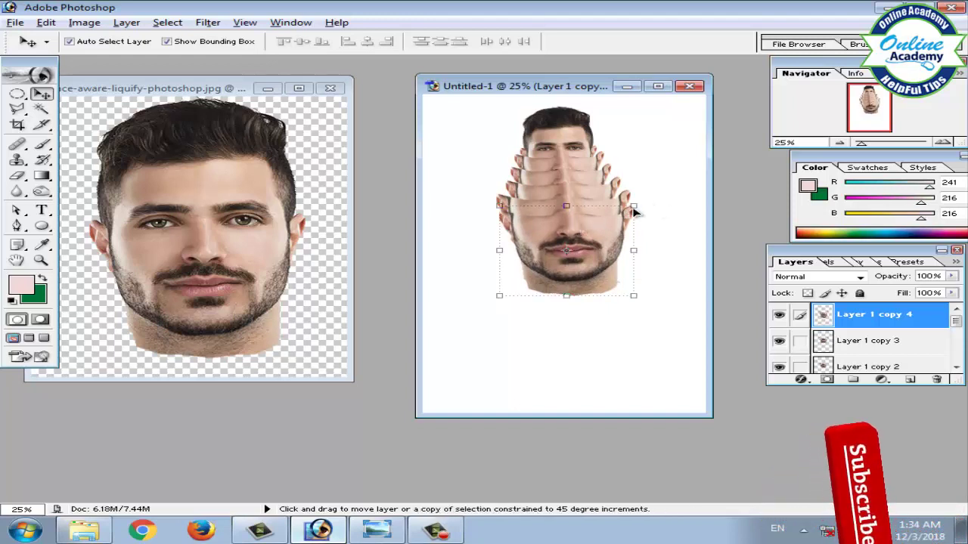
left_click_drag(633, 205, 641, 201)
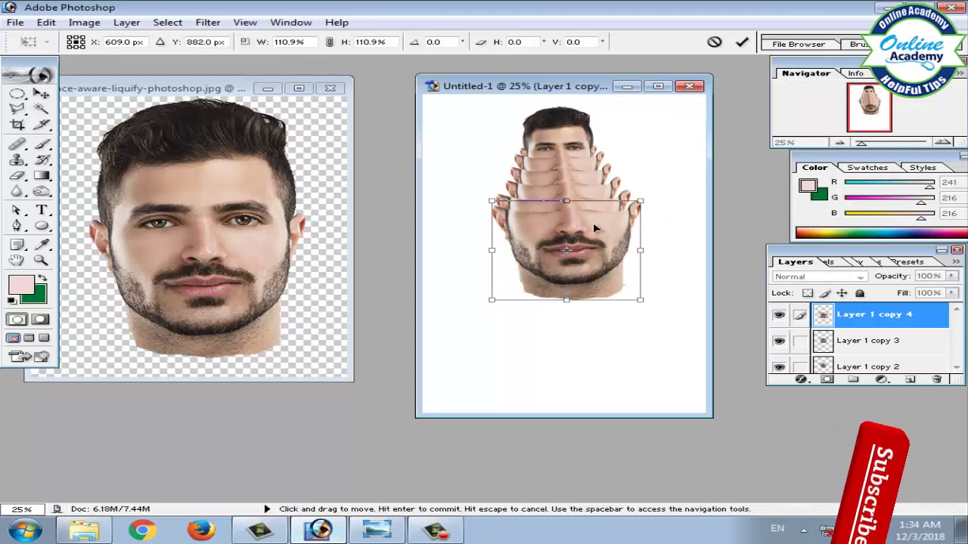
left_click_drag(593, 226, 593, 229)
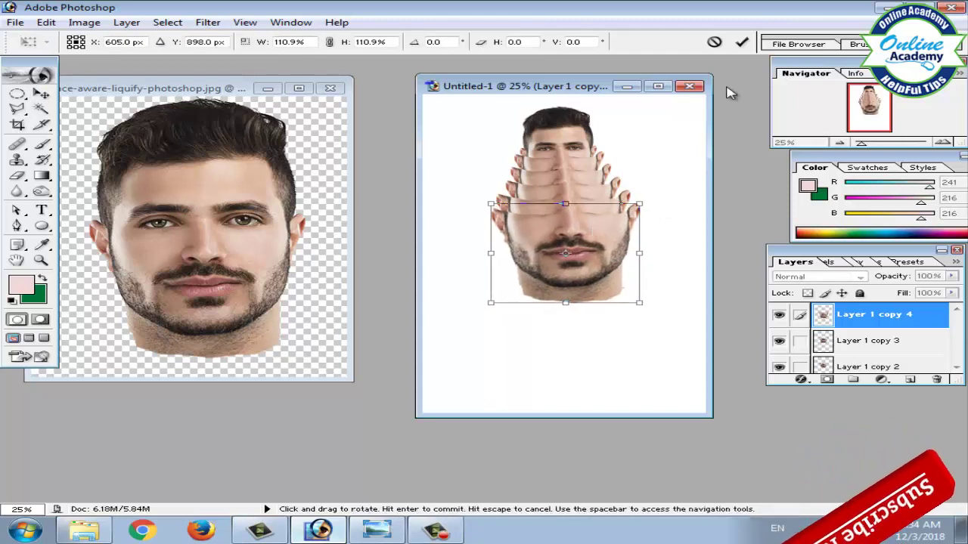
left_click(742, 42)
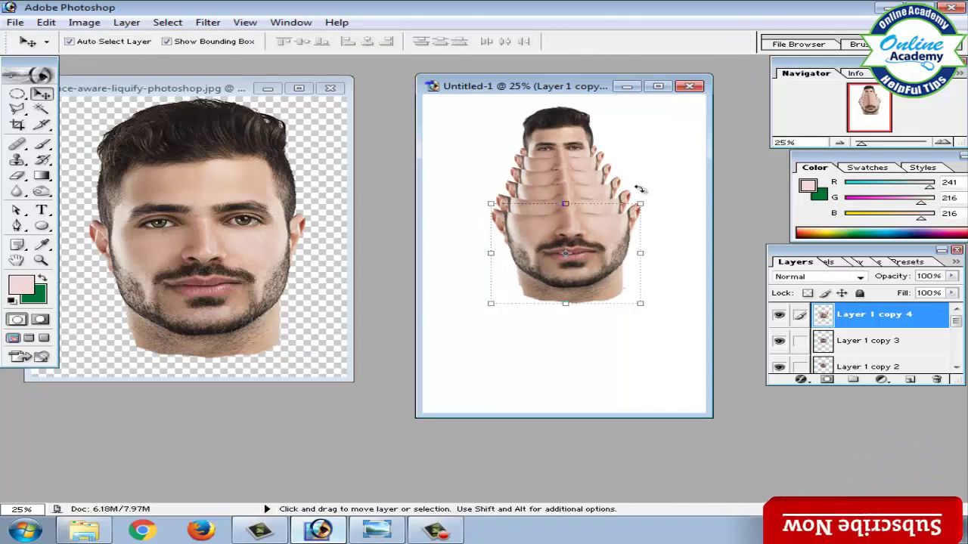
Save the composition to the Desktop as a JPEG copy named 1234 with Maximum quality 12.
key("ctrl+s")
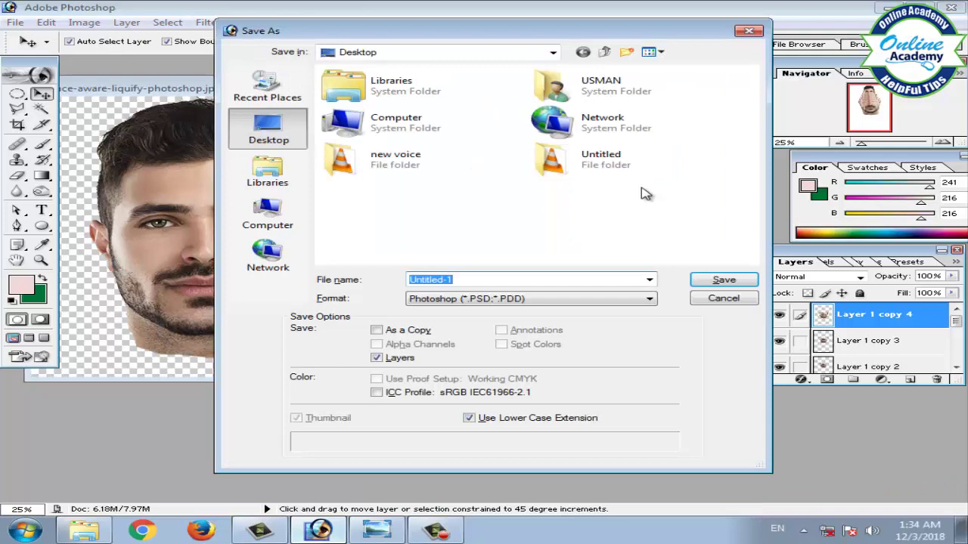
left_click(579, 298)
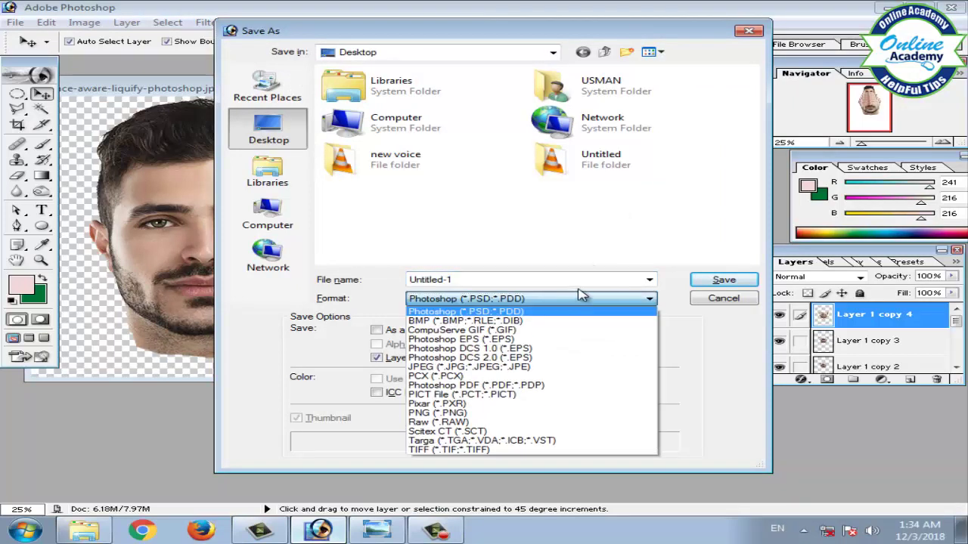
left_click(520, 368)
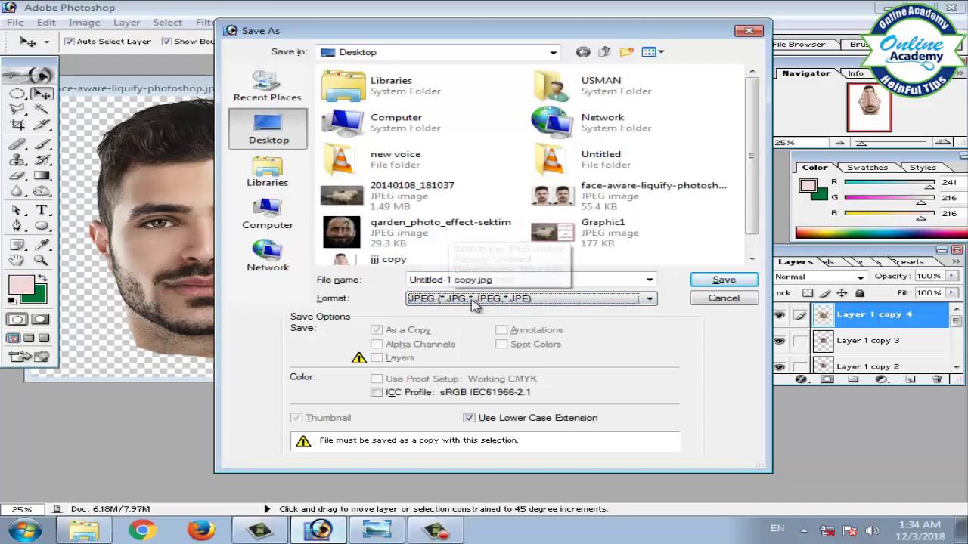
left_click(485, 278)
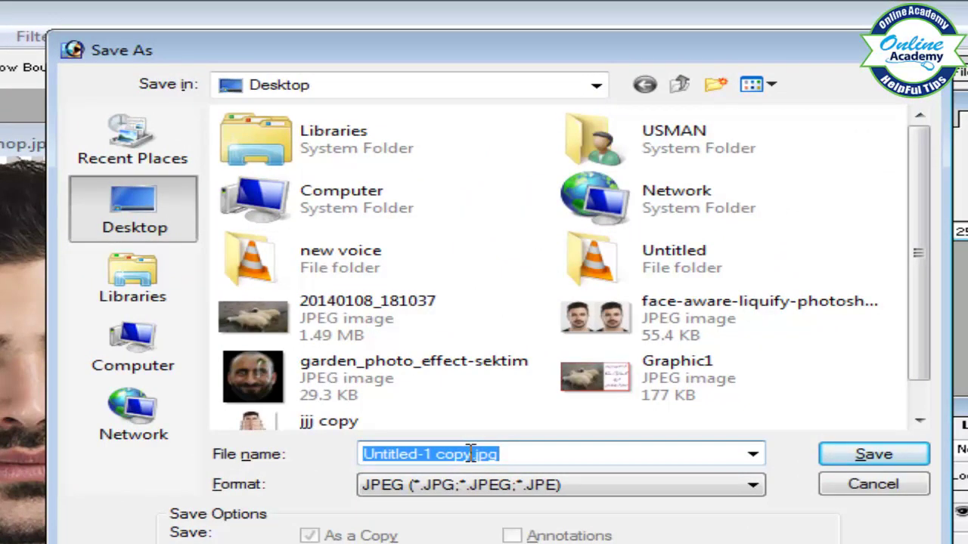
type("1234")
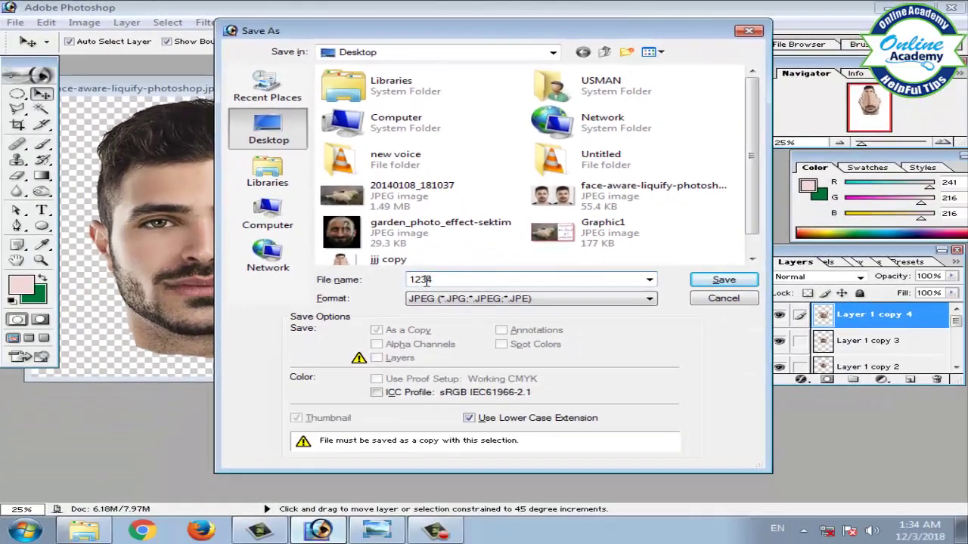
left_click(720, 280)
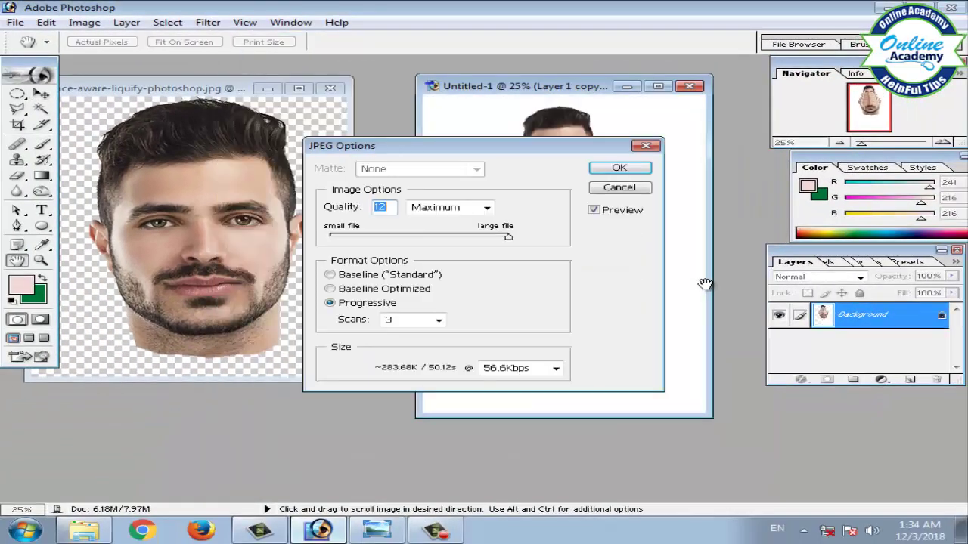
left_click(618, 168)
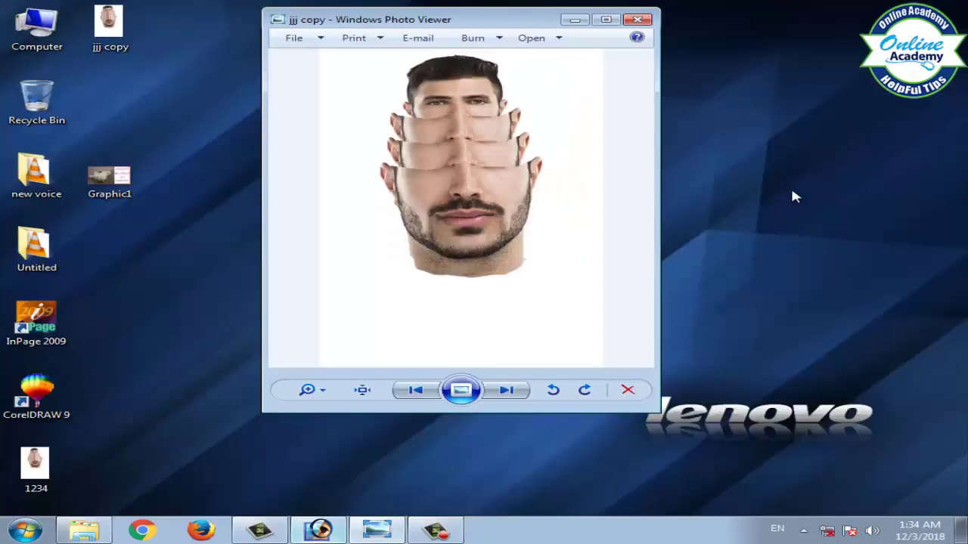
Refresh the Windows desktop and close the jjj copy image in Windows Photo Viewer.
right_click(787, 210)
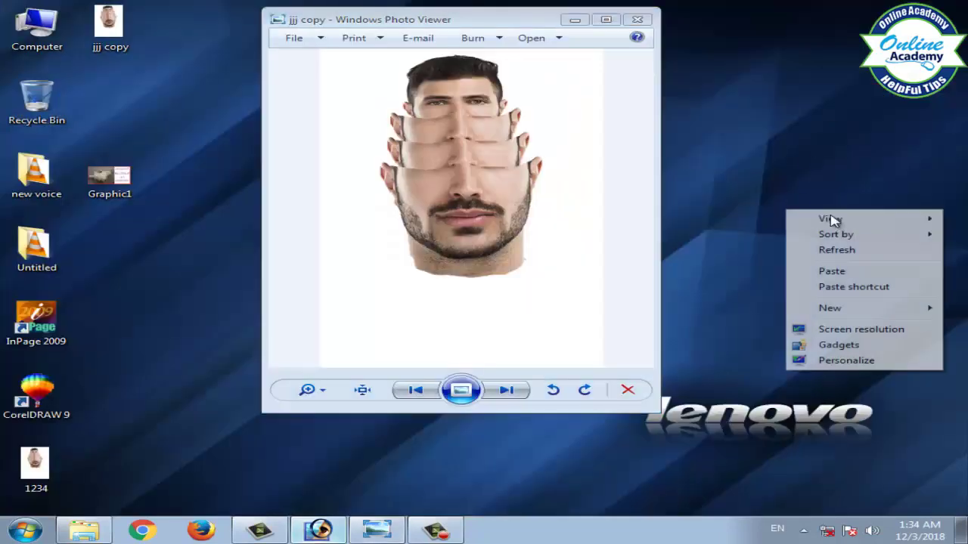
left_click(841, 250)
left_click(637, 20)
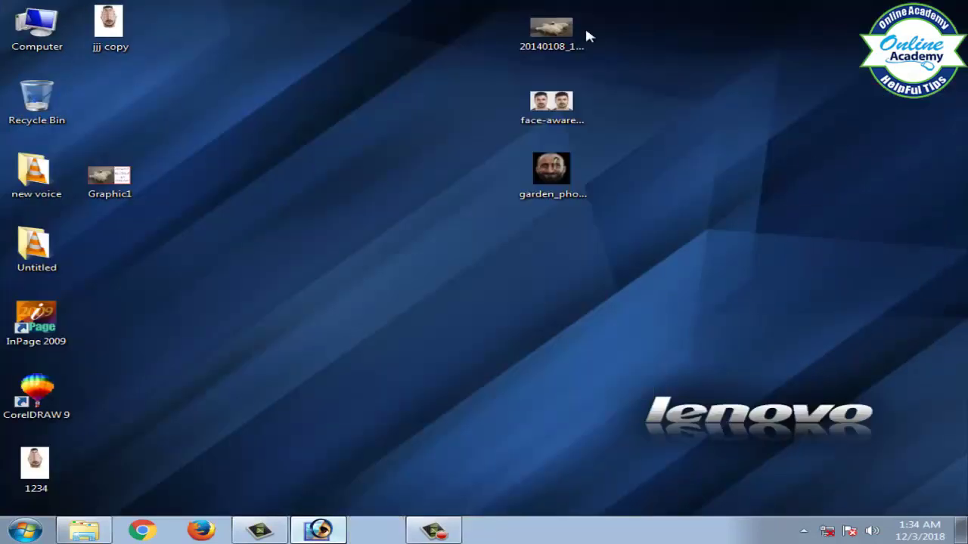
Move the 1234 file to an empty desktop area and compare its image side by side with jjj copy in Windows Photo Viewer.
left_click_drag(34, 465, 341, 207)
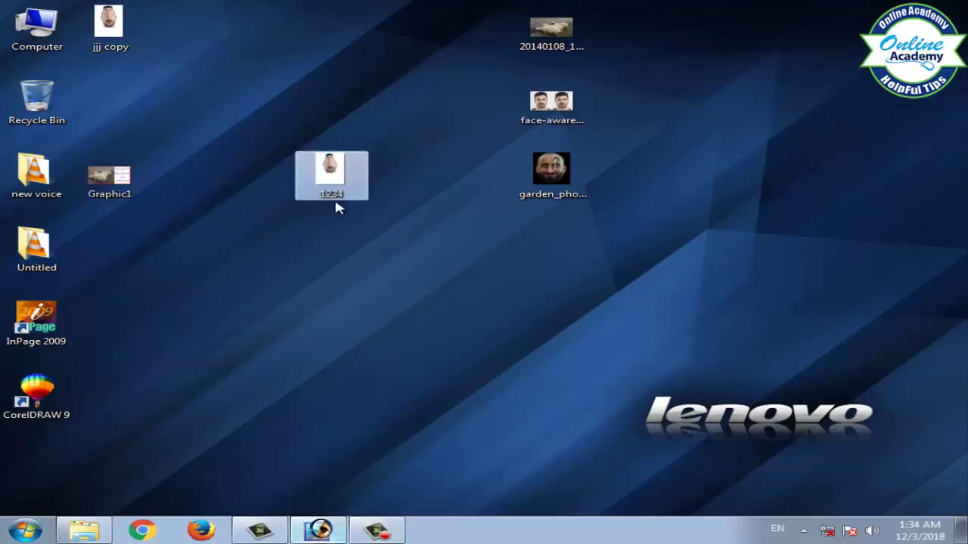
double_click(337, 207)
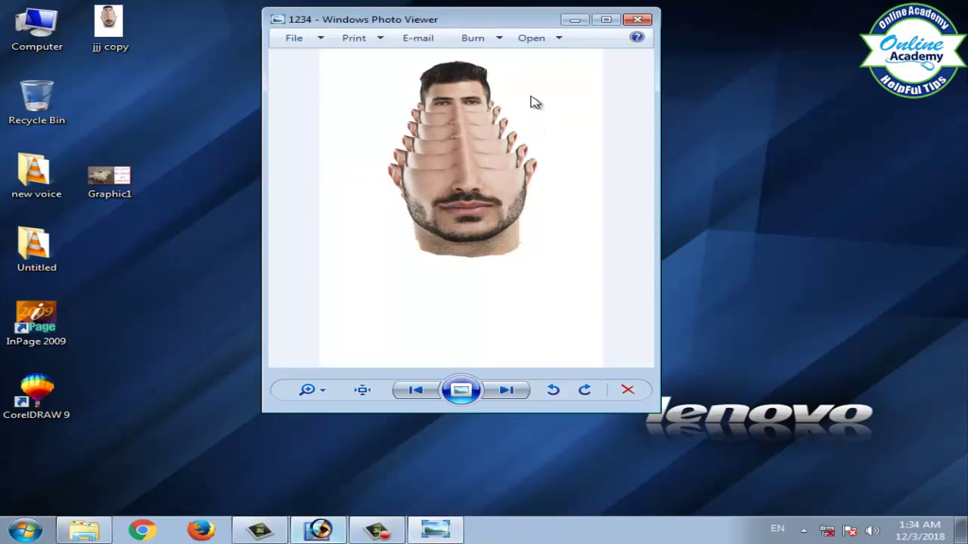
double_click(113, 25)
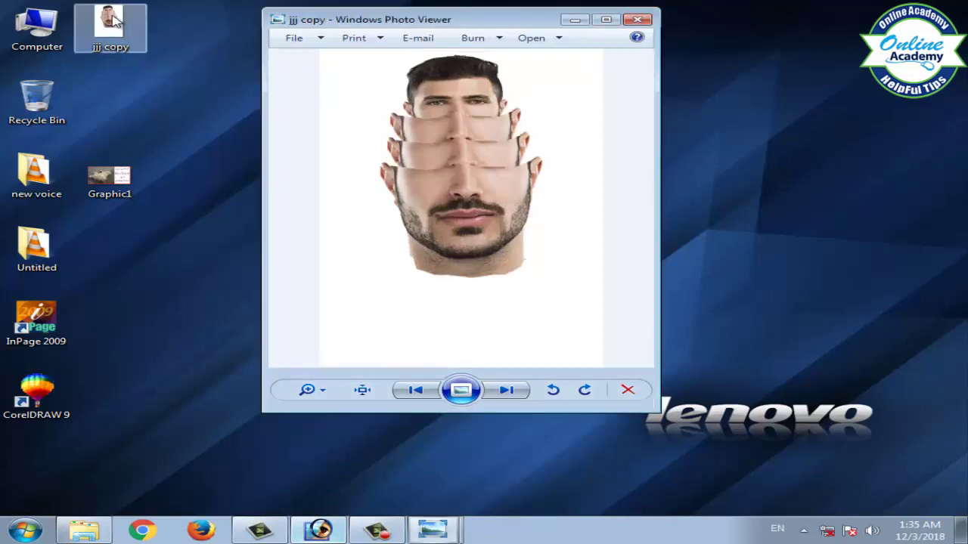
left_click_drag(499, 26, 783, 62)
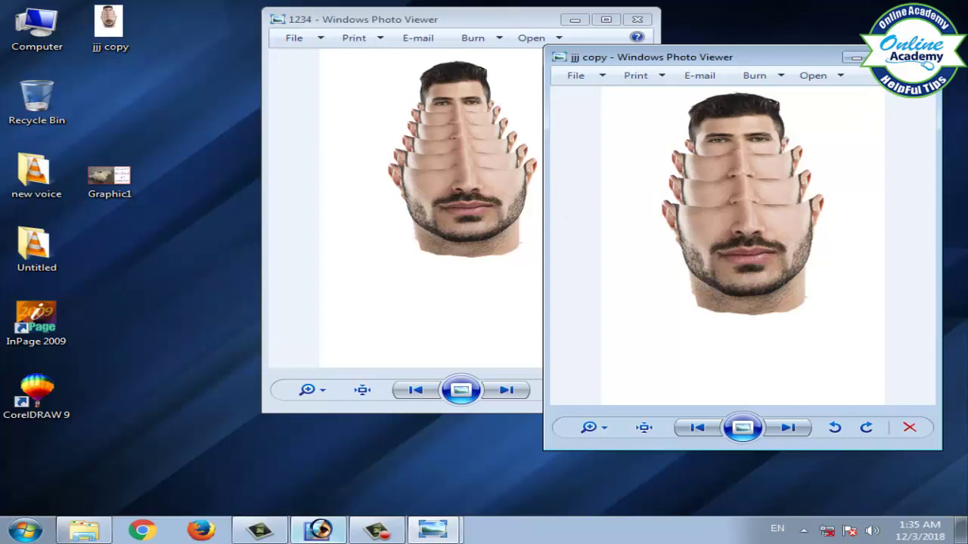
left_click(918, 57)
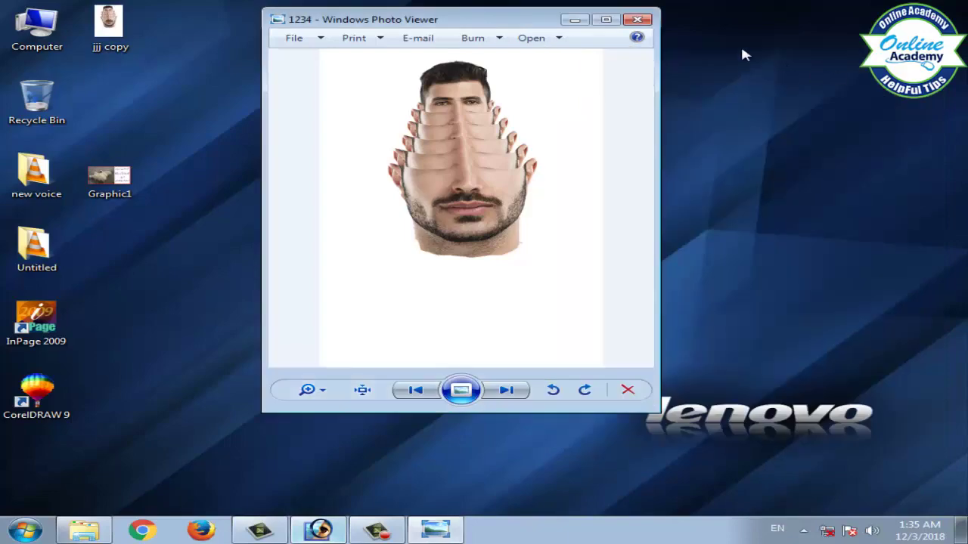
left_click(638, 21)
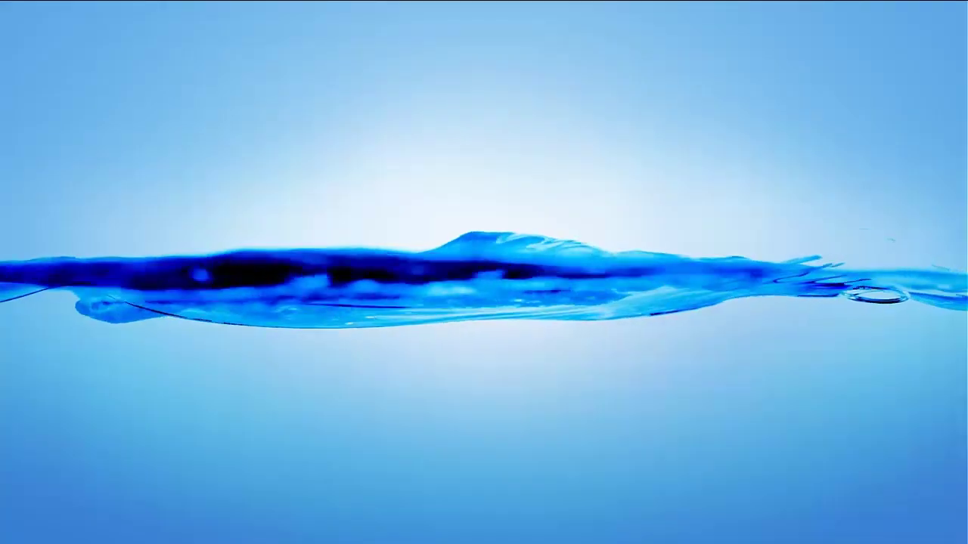